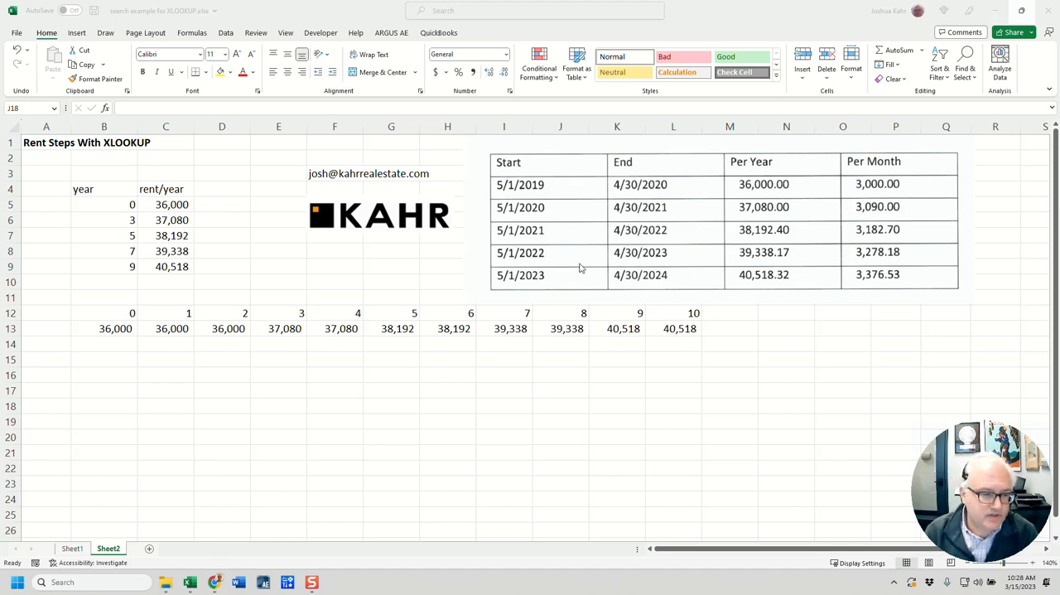
Step: Examine the year and rent/year values in the rent step table
click(116, 206)
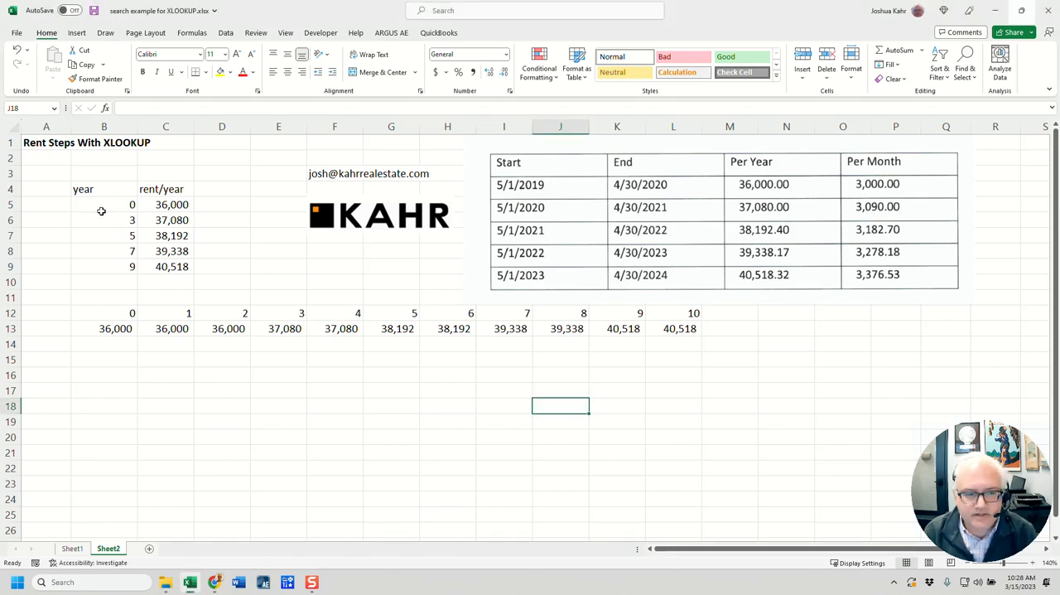
click(104, 210)
key(Down)
key(Down)
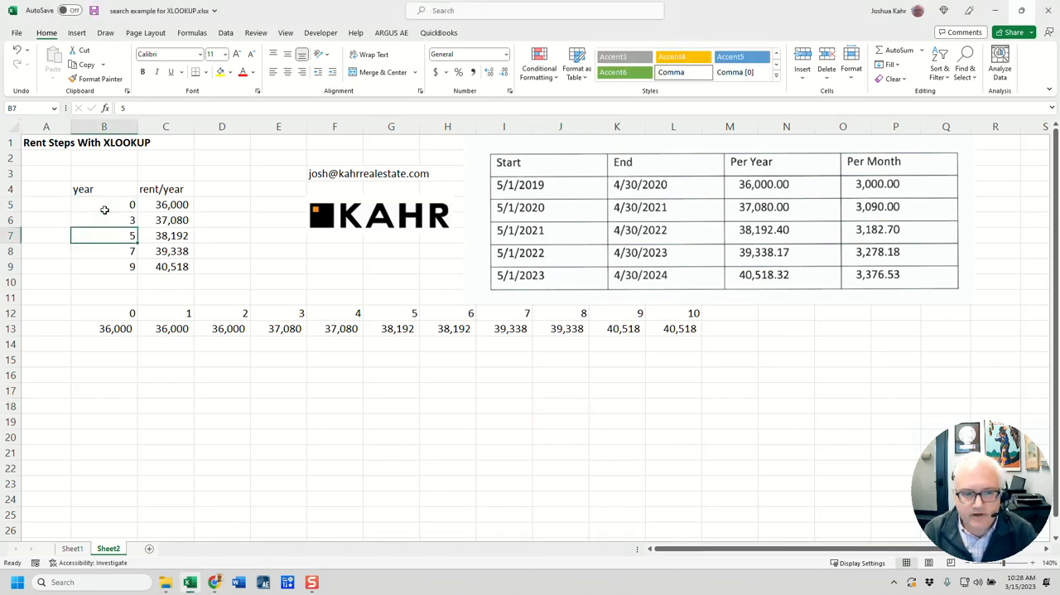
key(Right)
key(Up)
key(Up)
key(Left)
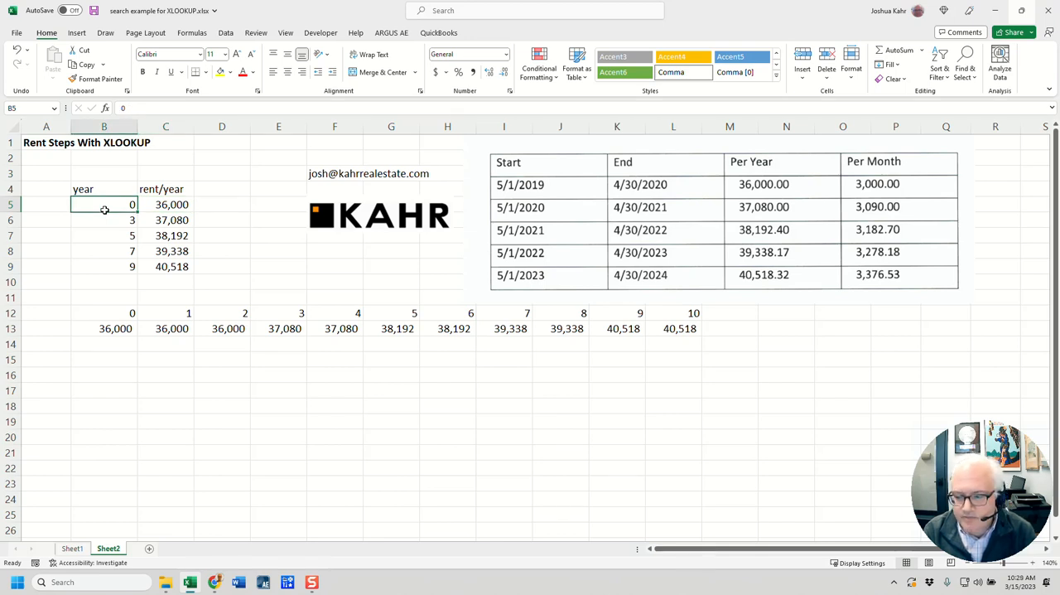
Step: Enter 40000 in the empty cell E8 beside the rent step table
key(Right)
key(Right)
key(Right)
key(Down)
key(Down)
key(Down)
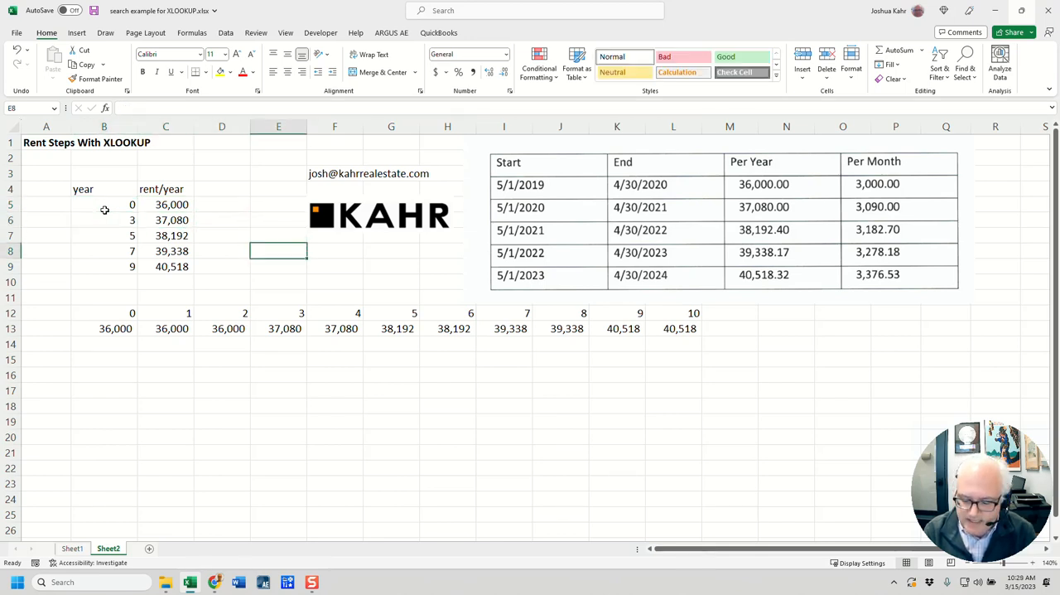
text(40000)
key(ctrl+Return)
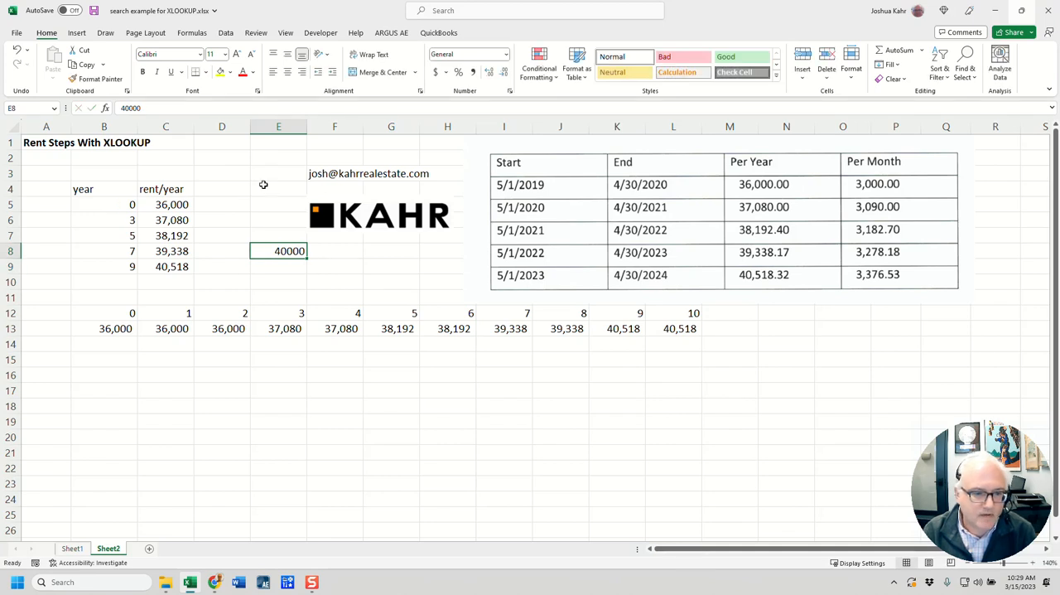
Step: Format cell E8 with the Date category and the 3/14/2012 type
right_click(294, 250)
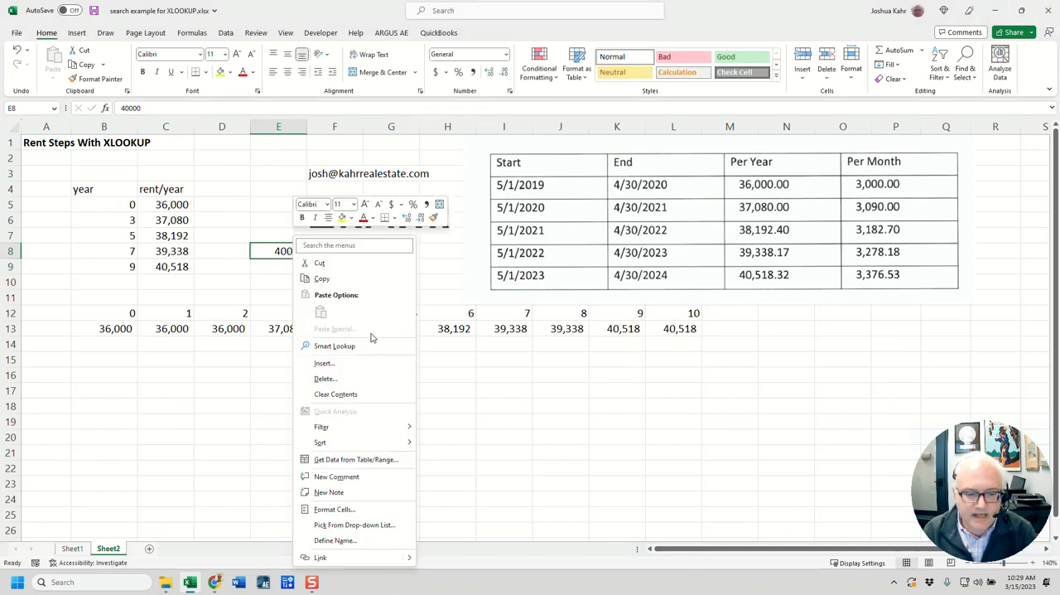
click(403, 514)
click(303, 384)
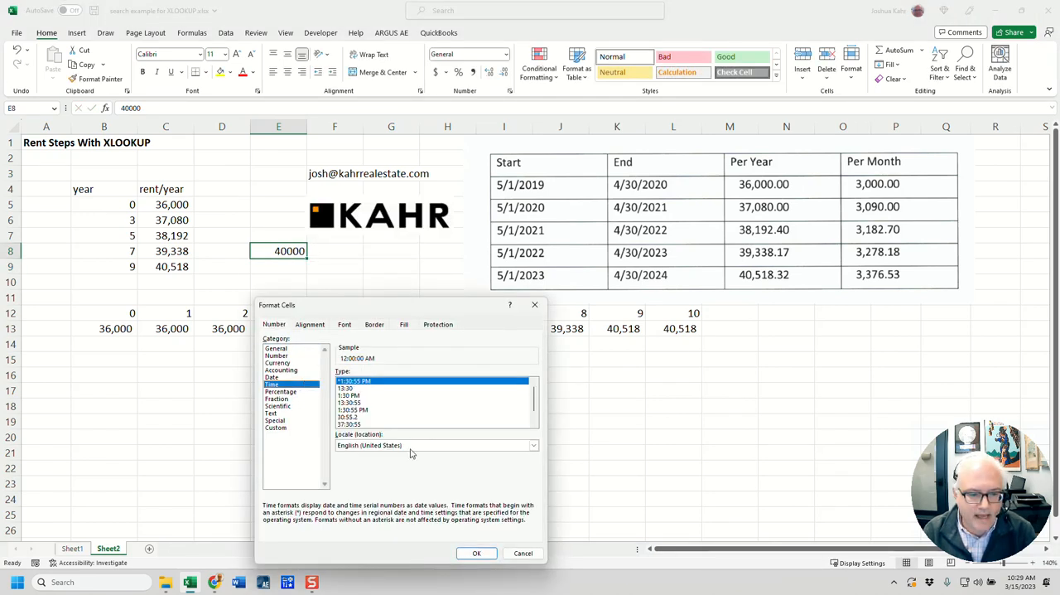
click(294, 378)
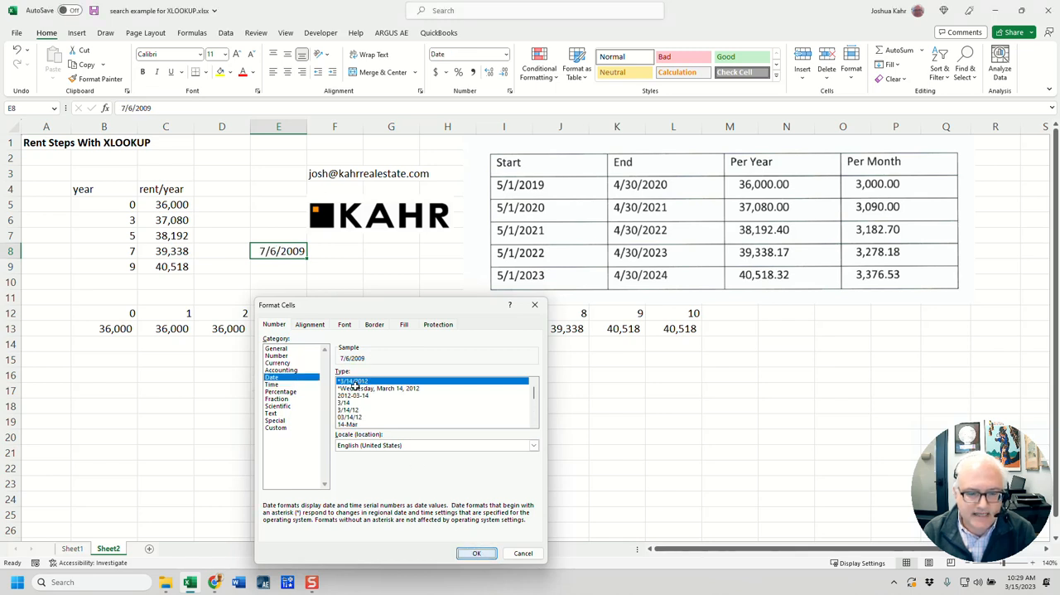
key(Escape)
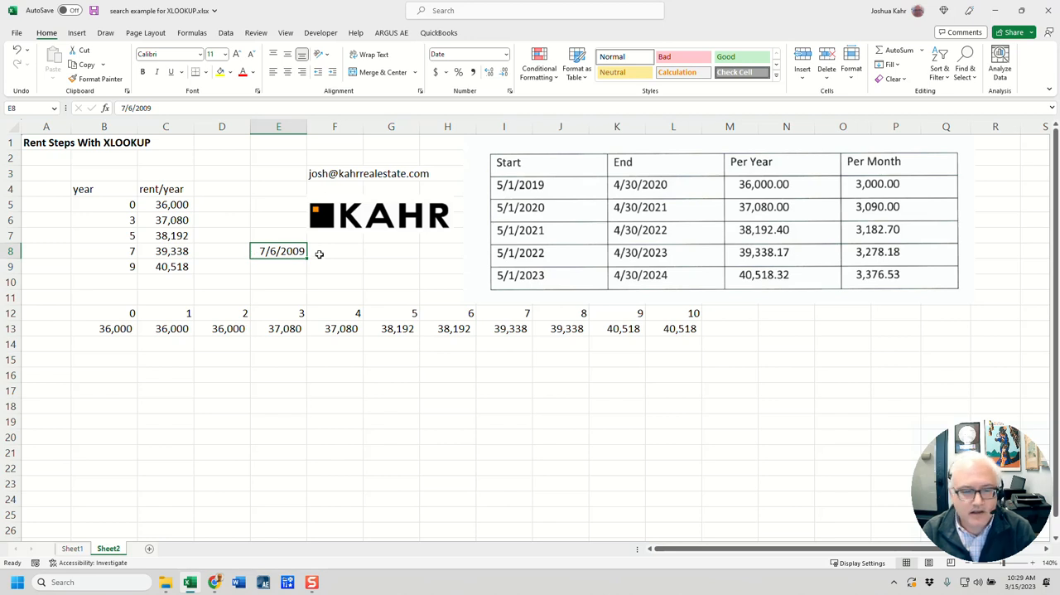
click(351, 251)
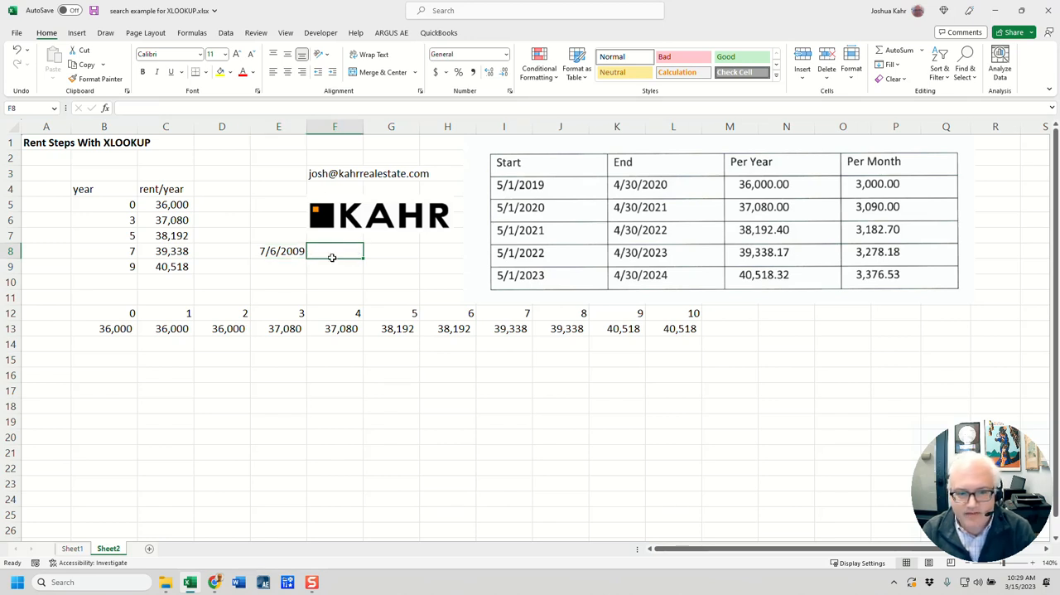
click(272, 259)
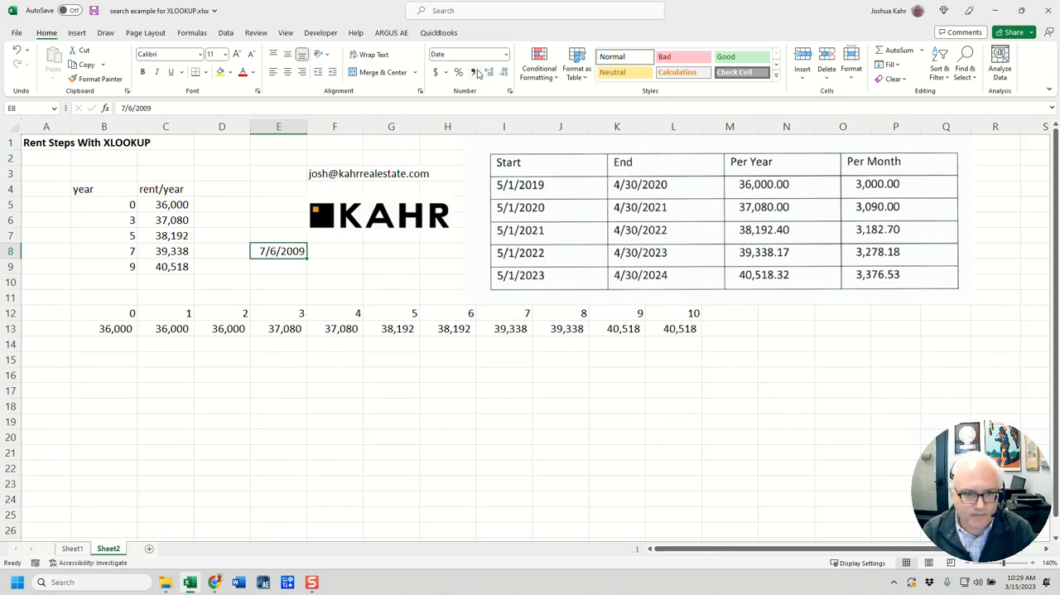
Step: Examine the step years in B5:B9 and the timeline years in row 12
drag(130, 204, 124, 266)
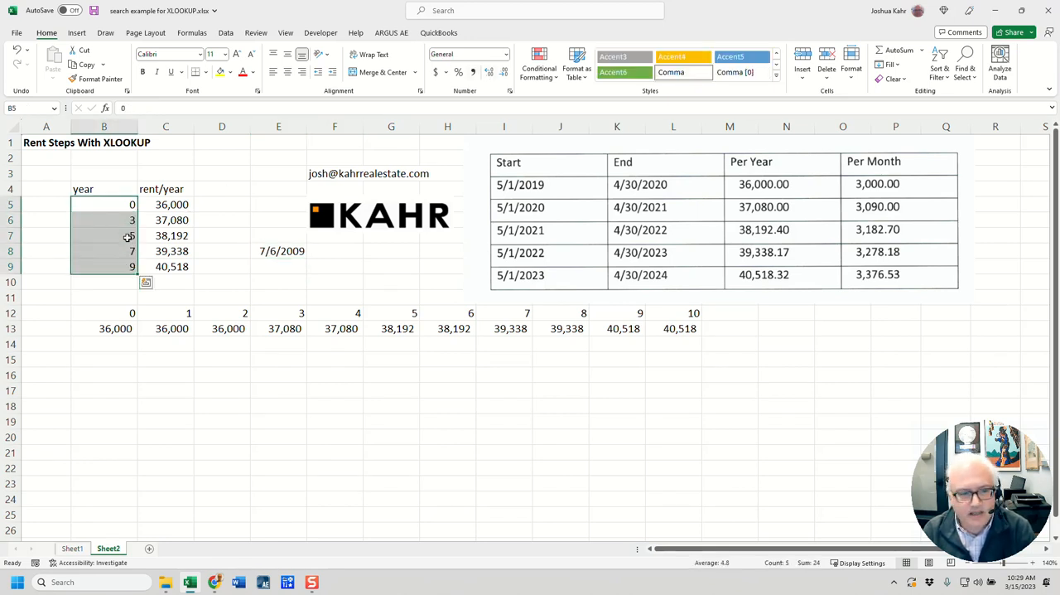
click(127, 312)
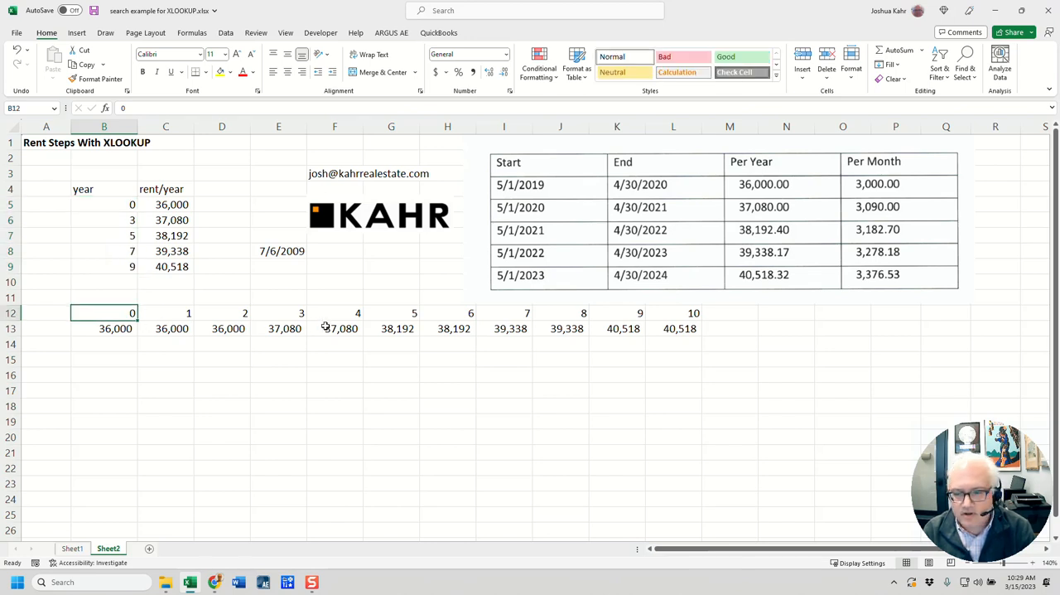
key(Right)
key(Right)
key(Right)
key(Right)
key(Right)
key(Right)
key(Right)
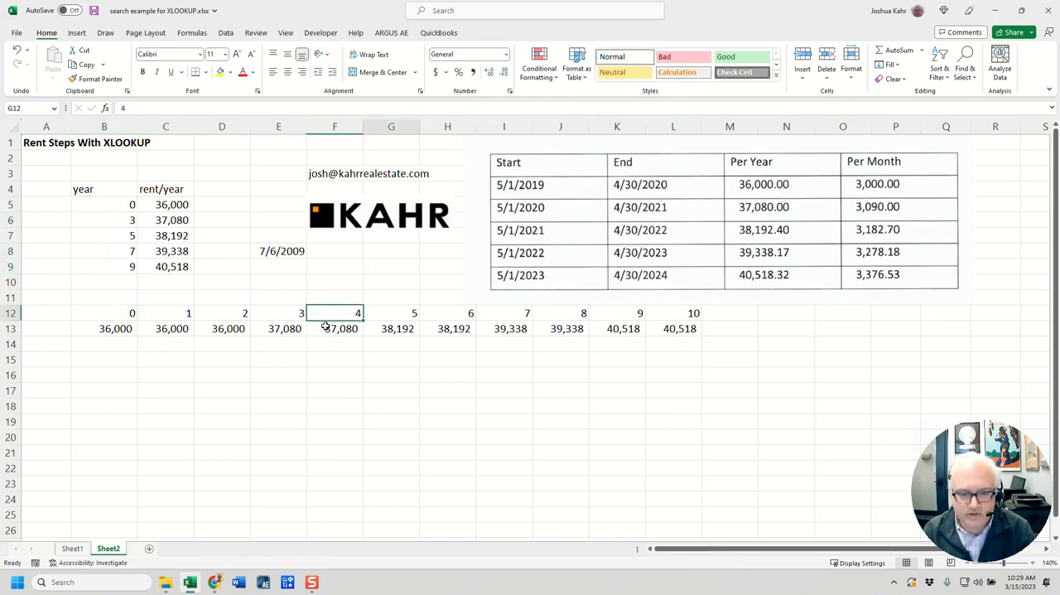
Step: Inspect the lookup value, lookup array, return array and match mode arguments of the XLOOKUP function in G13
click(408, 329)
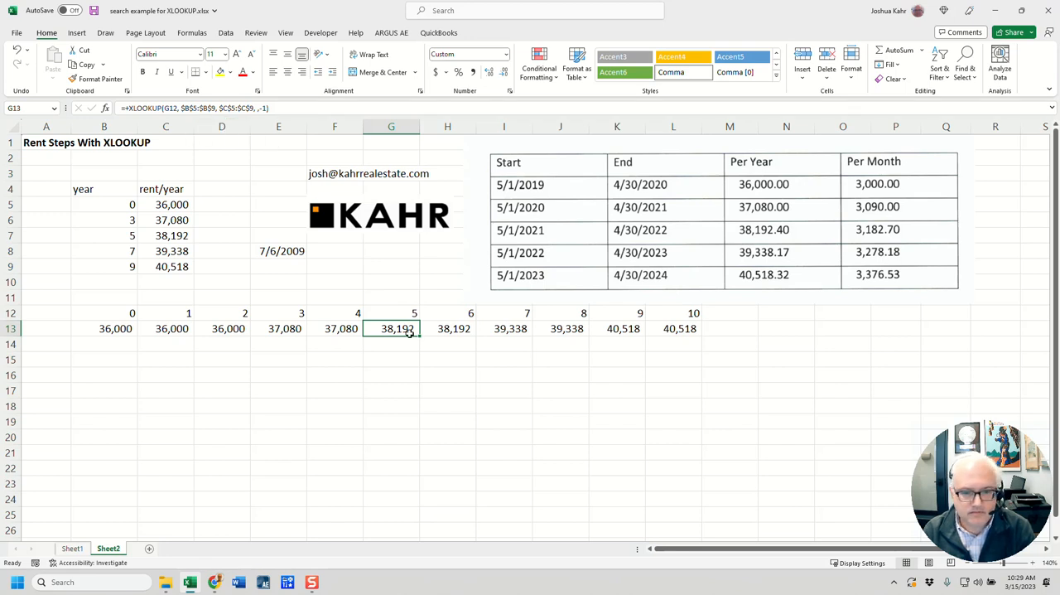
right_click(409, 330)
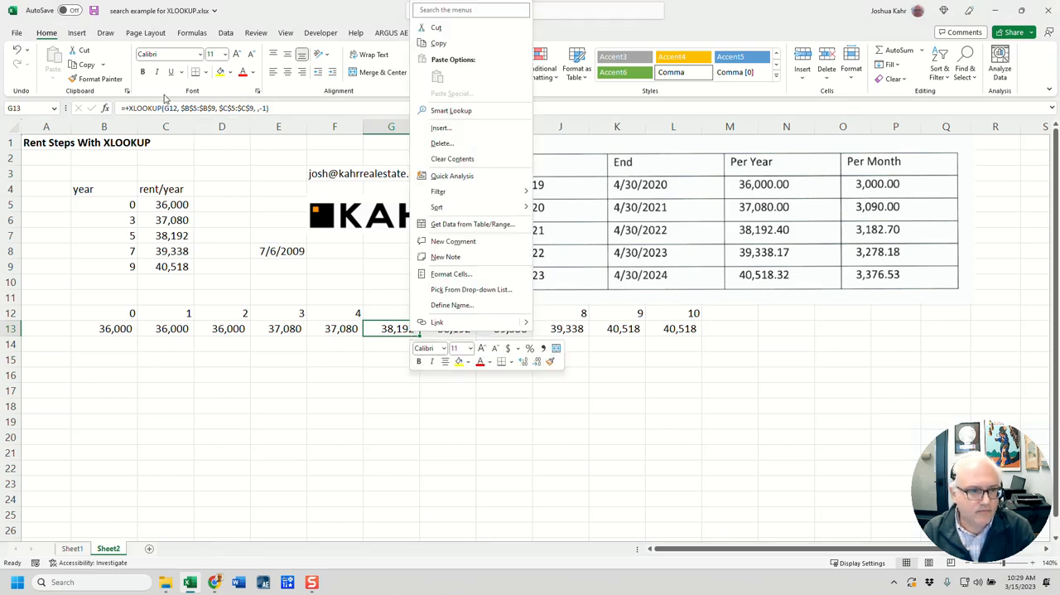
click(105, 110)
click(105, 110)
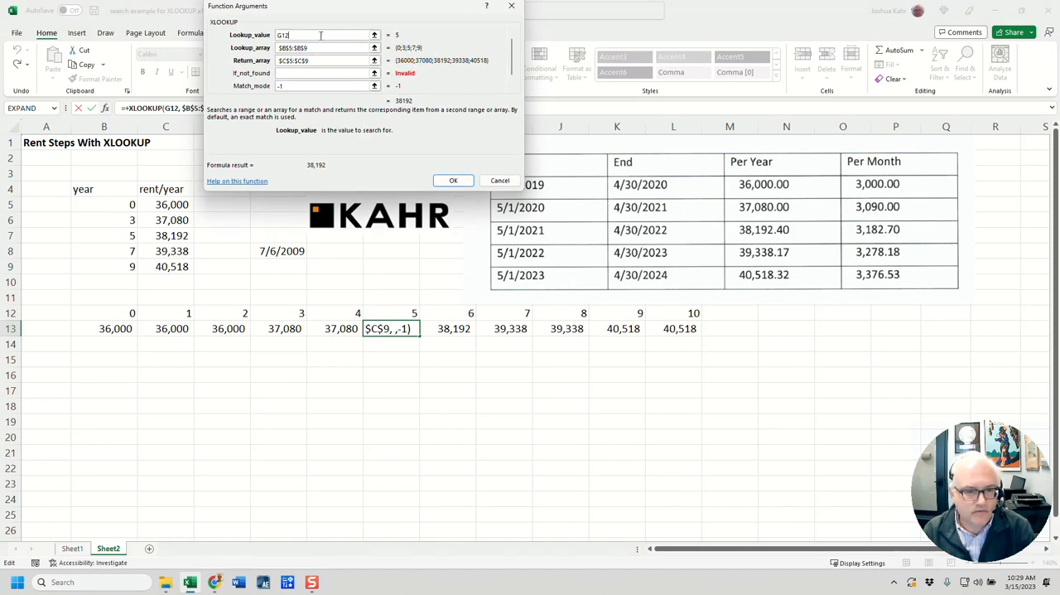
drag(353, 8, 414, 85)
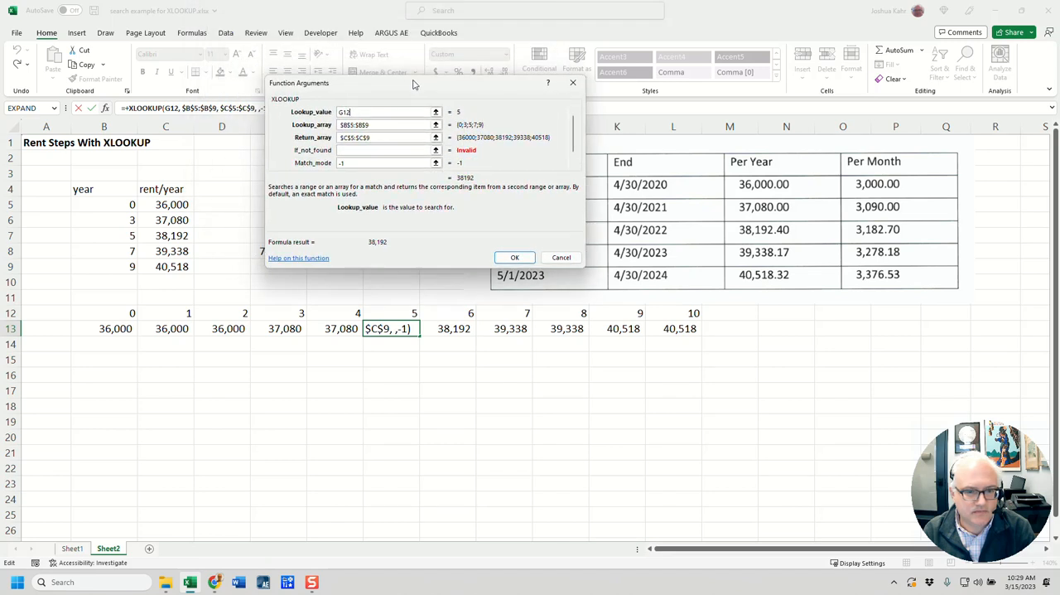
click(378, 124)
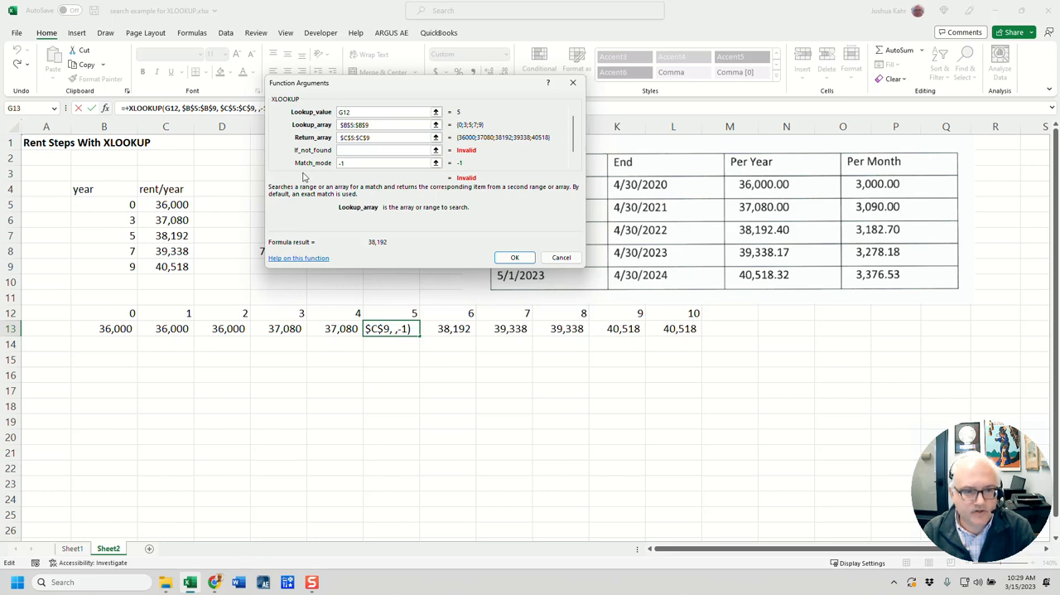
click(366, 138)
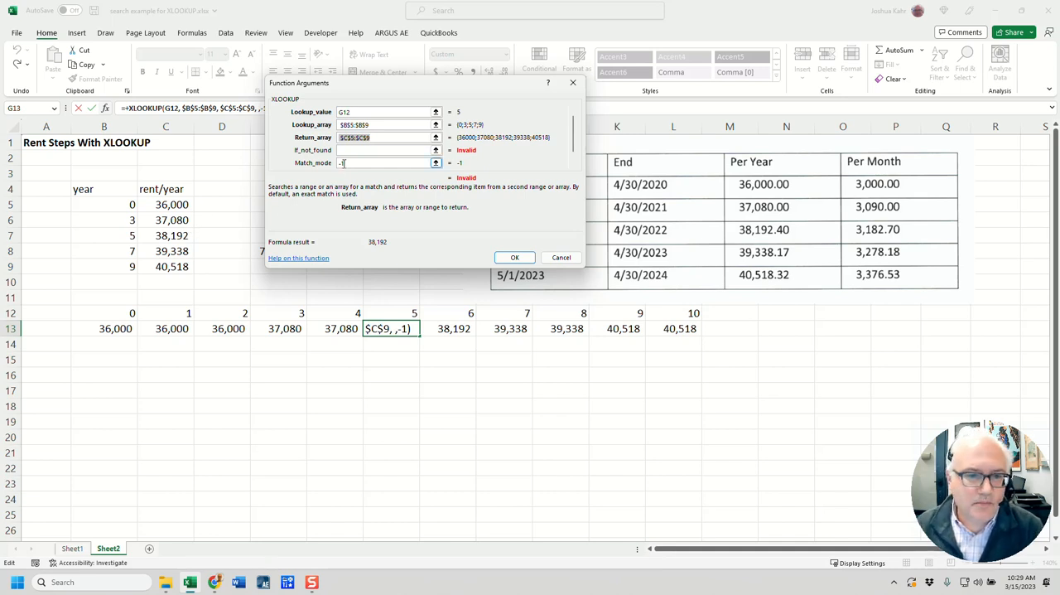
click(342, 163)
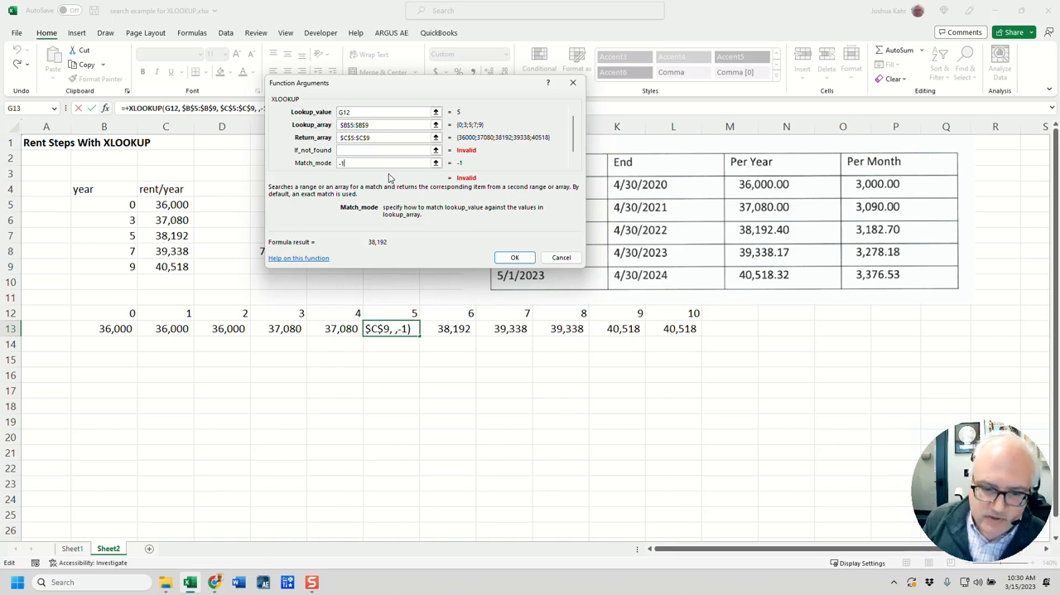
click(561, 258)
Step: Examine the XLOOKUP formulas in G13 and H13 with their referenced ranges and the -1 match mode argument
click(412, 259)
click(411, 313)
click(417, 327)
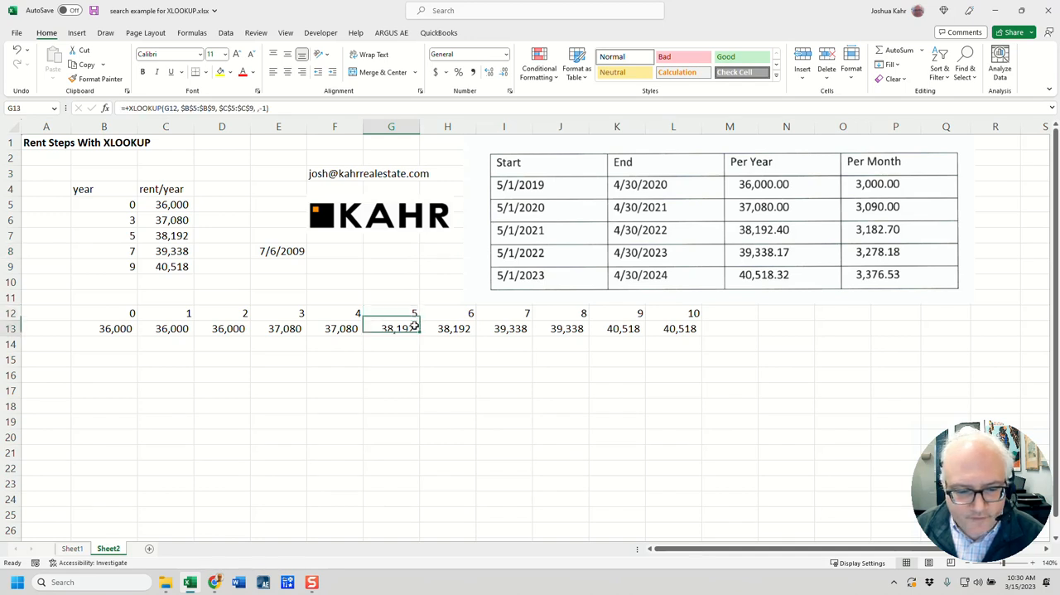
double_click(418, 324)
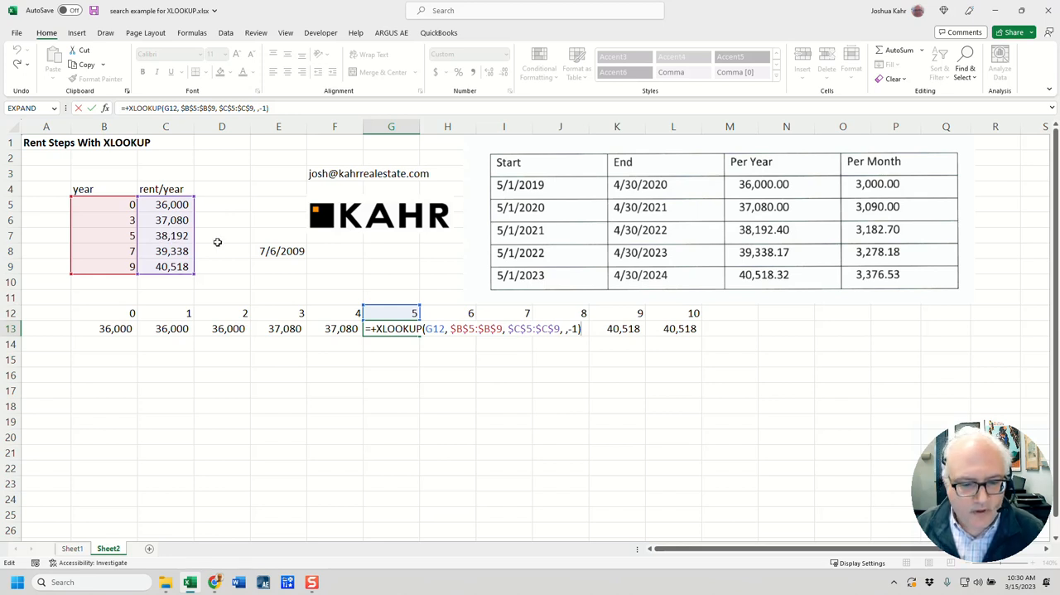
key(Escape)
click(449, 329)
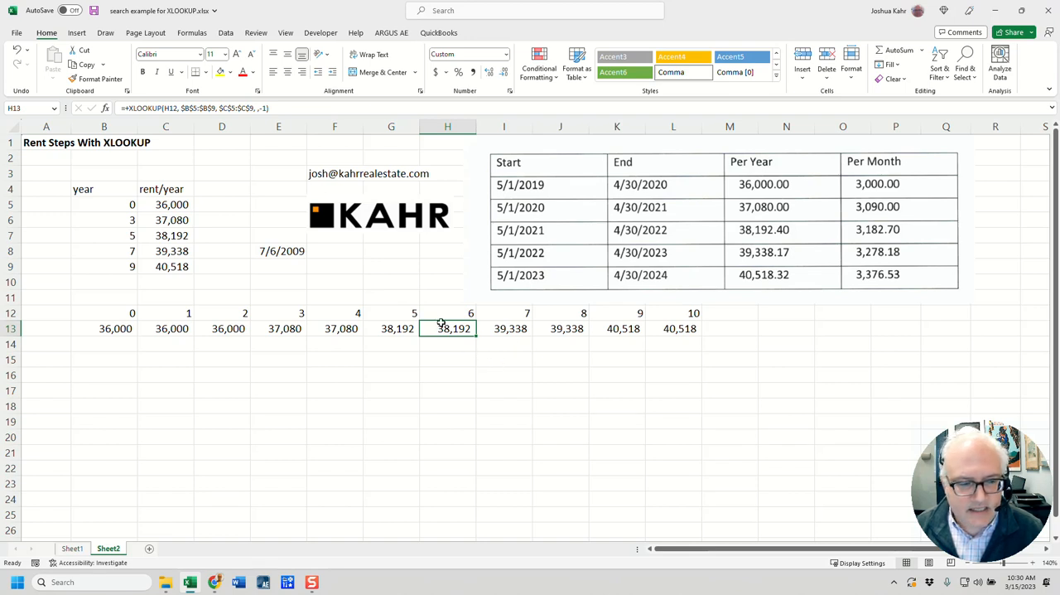
key(F2)
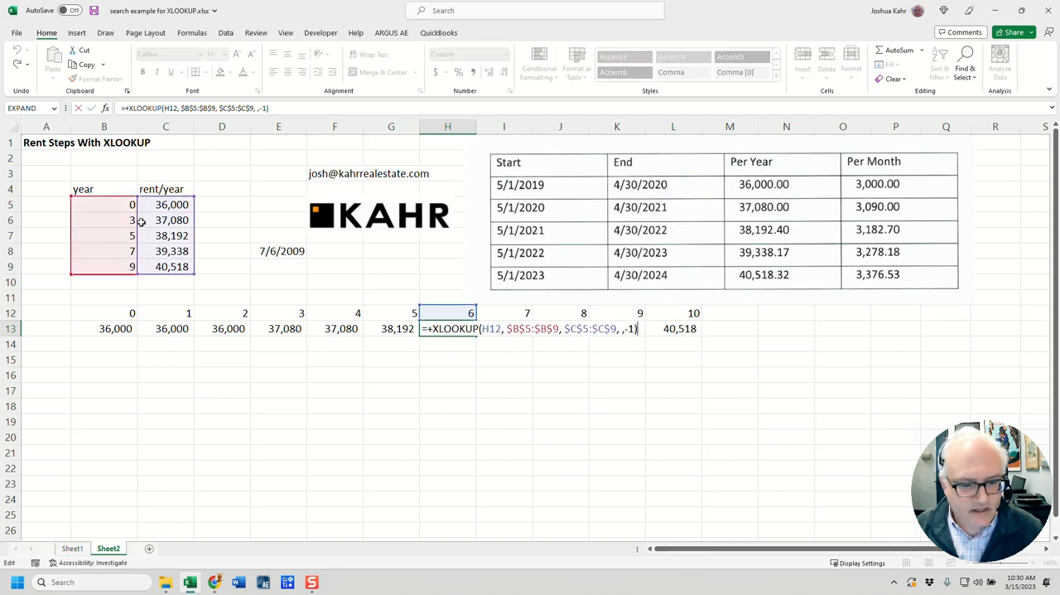
double_click(628, 329)
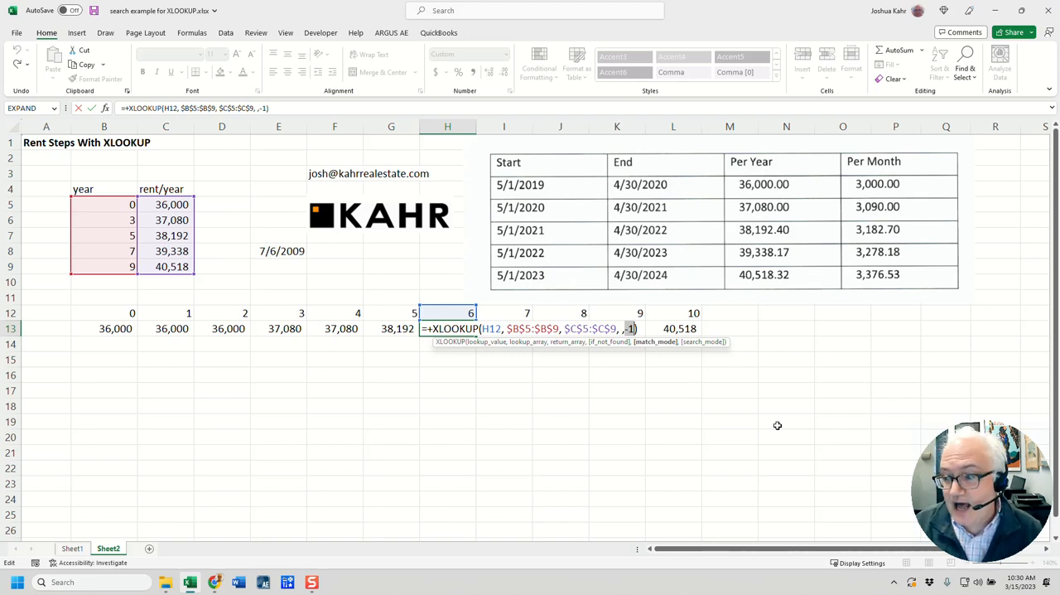
key(ctrl+Return)
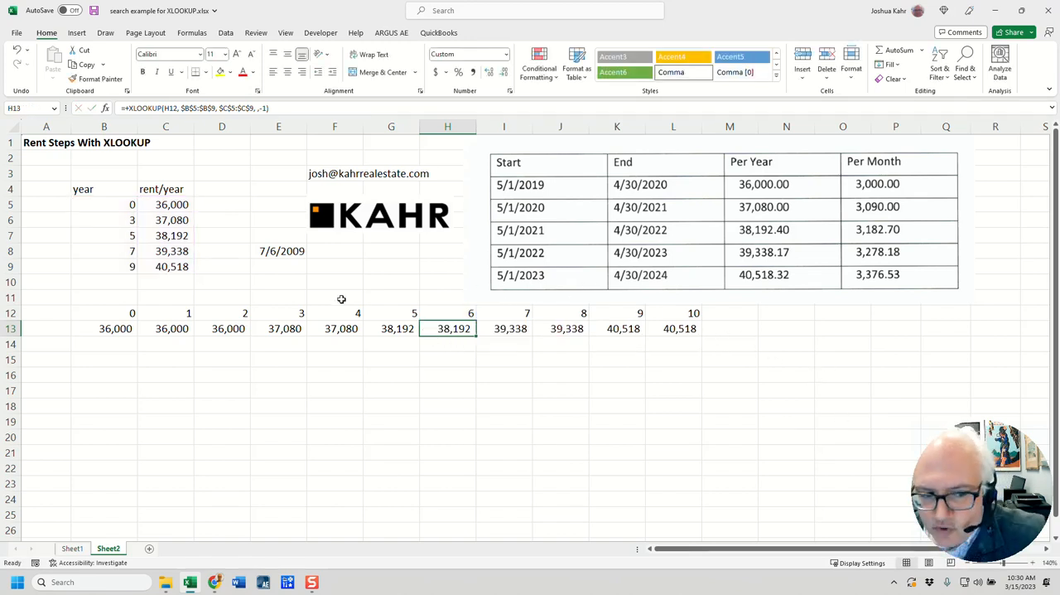
Step: Compare the step years and rents in the table with the rents for years 1 to 6 in rows 12 and 13
click(115, 226)
drag(116, 226, 118, 263)
drag(166, 235, 172, 252)
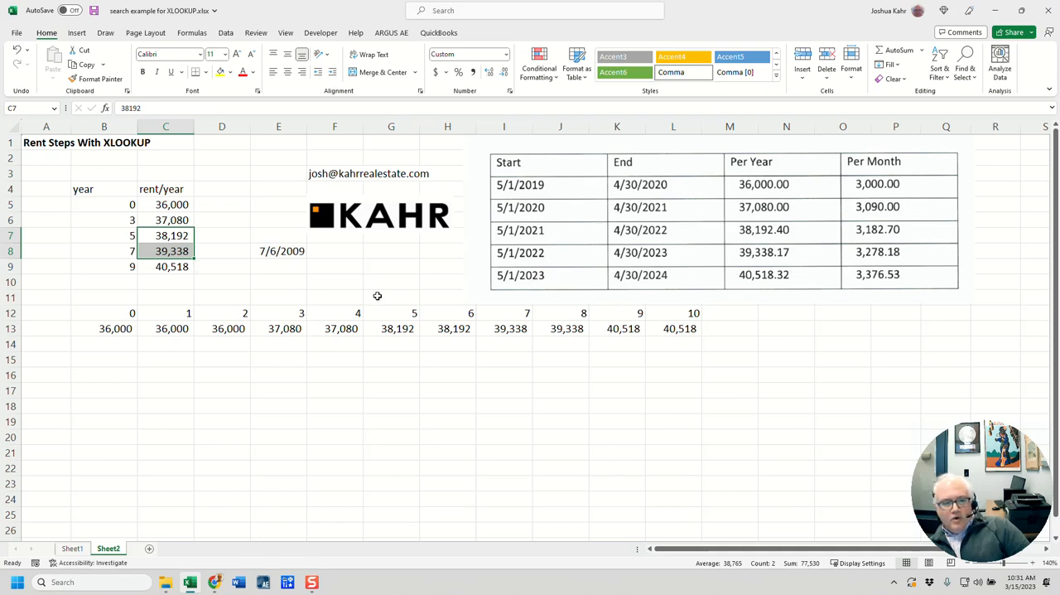
click(468, 313)
drag(383, 304, 447, 328)
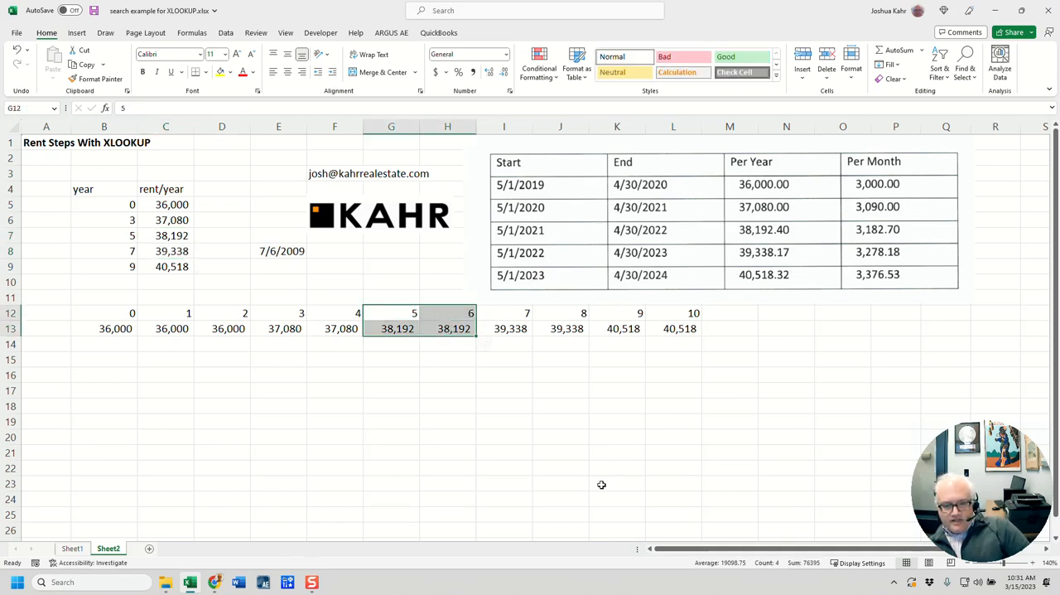
drag(186, 315, 236, 329)
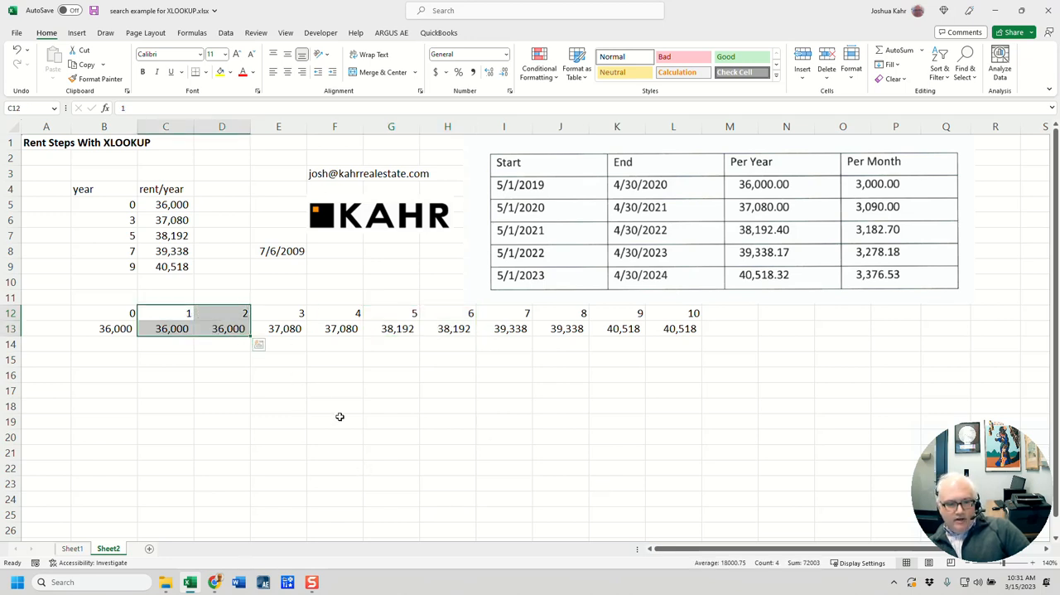
drag(291, 308, 285, 328)
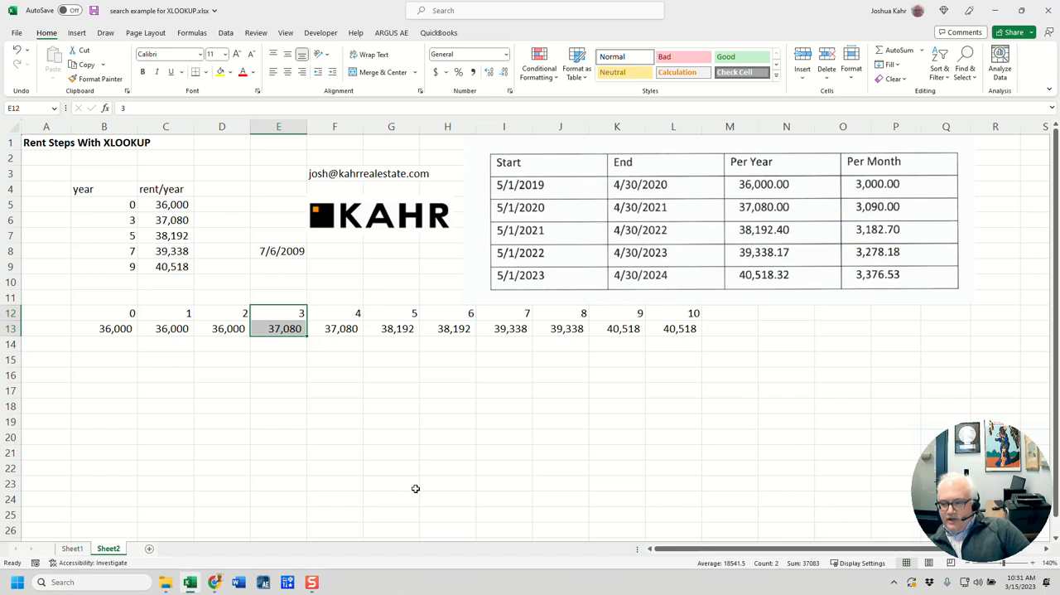
Step: Check which ranges the XLOOKUP formulas in E13 and G13 reference
click(303, 331)
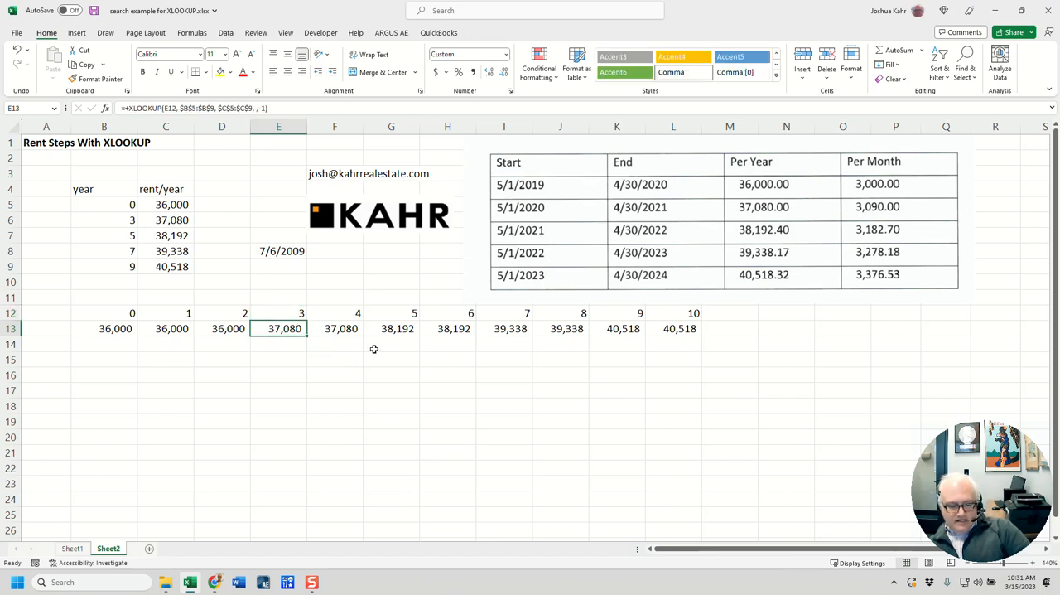
key(F2)
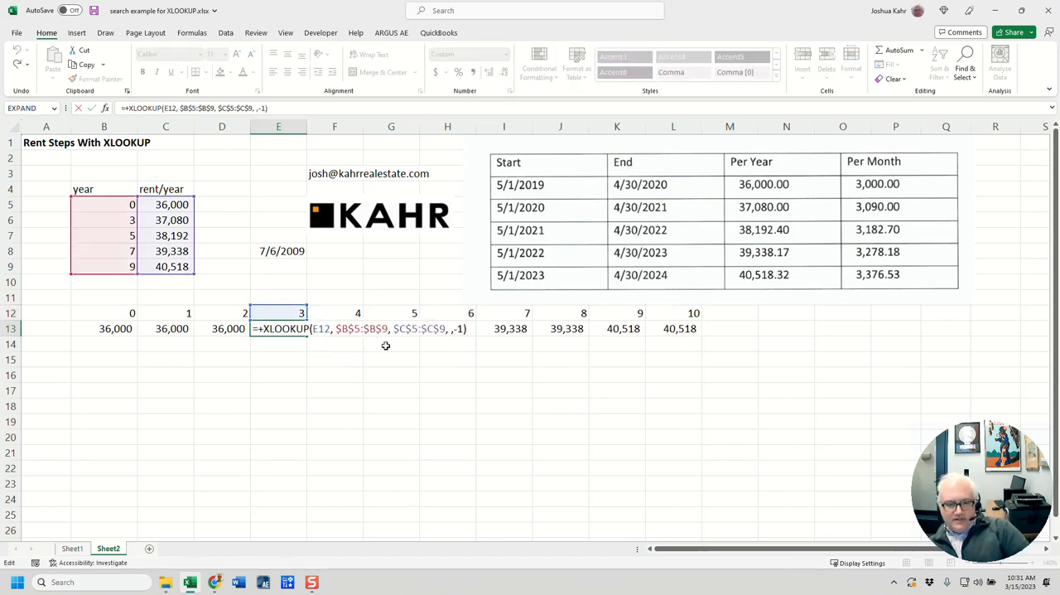
key(Escape)
key(Right)
key(Right)
key(F2)
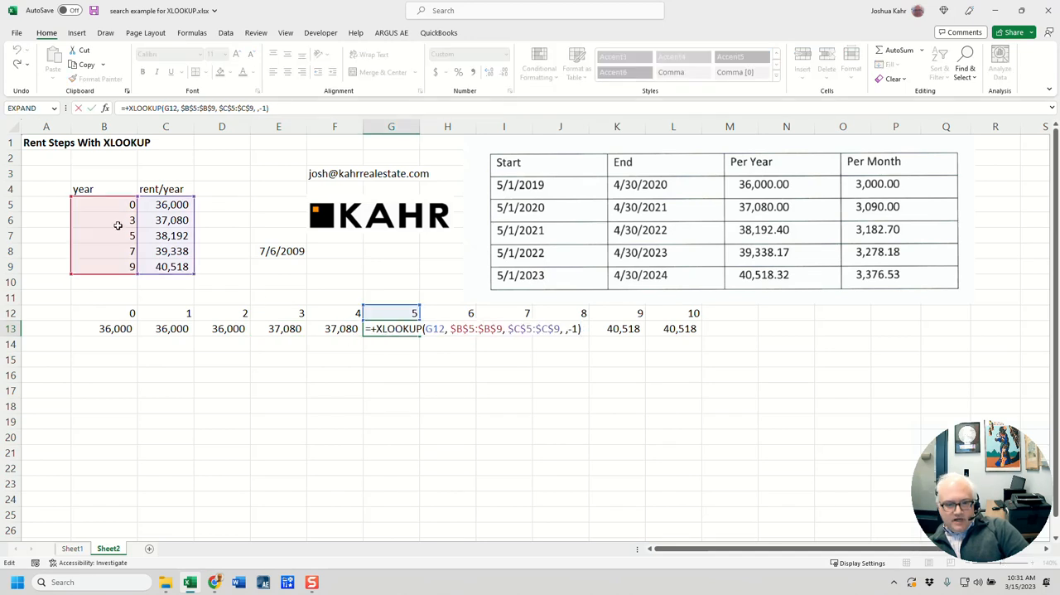
key(Escape)
Step: Clear the years and rents for years 6 to 10 in H12:L14
drag(467, 313, 689, 337)
key(Delete)
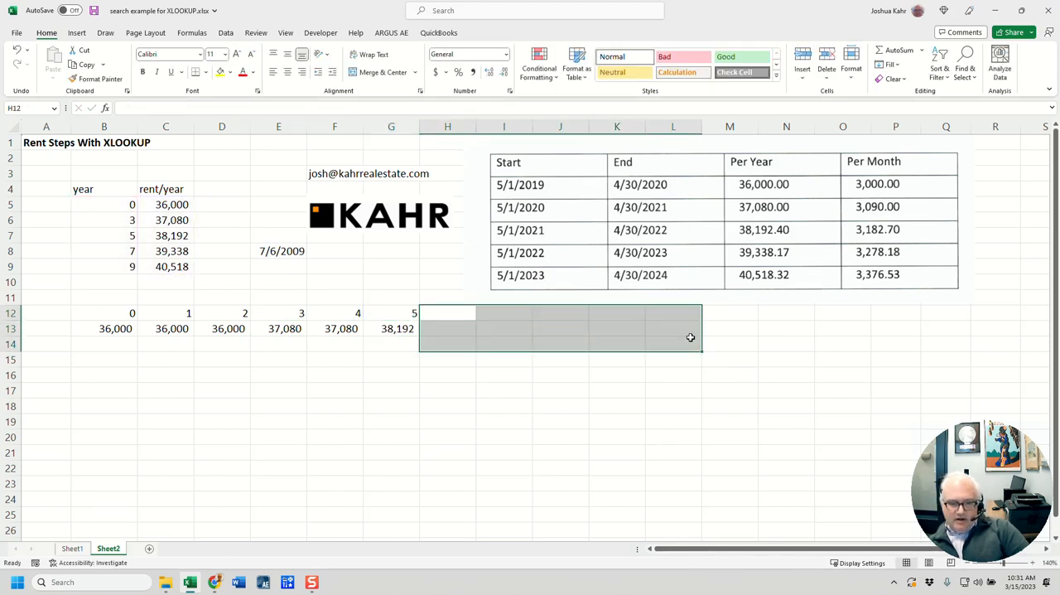
Step: Fill the year series and XLOOKUP rent formulas from F12:G13 across to column L, through year 10
drag(336, 308, 702, 340)
click(422, 339)
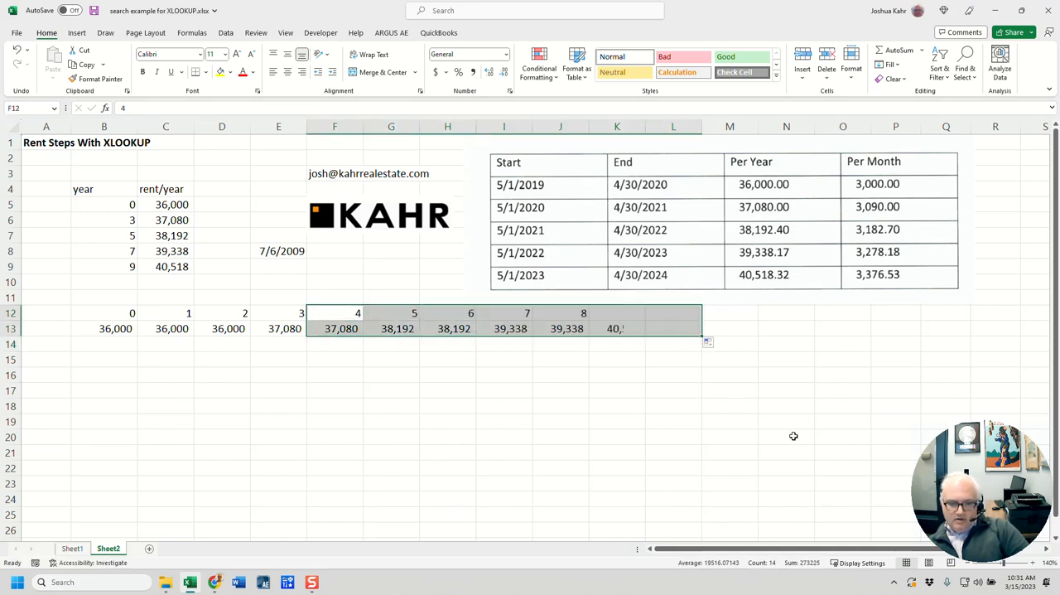
Step: Examine the lookup value, lookup array, return array and match mode of K13's XLOOKUP formula, and check row 6 of the rent table
double_click(617, 329)
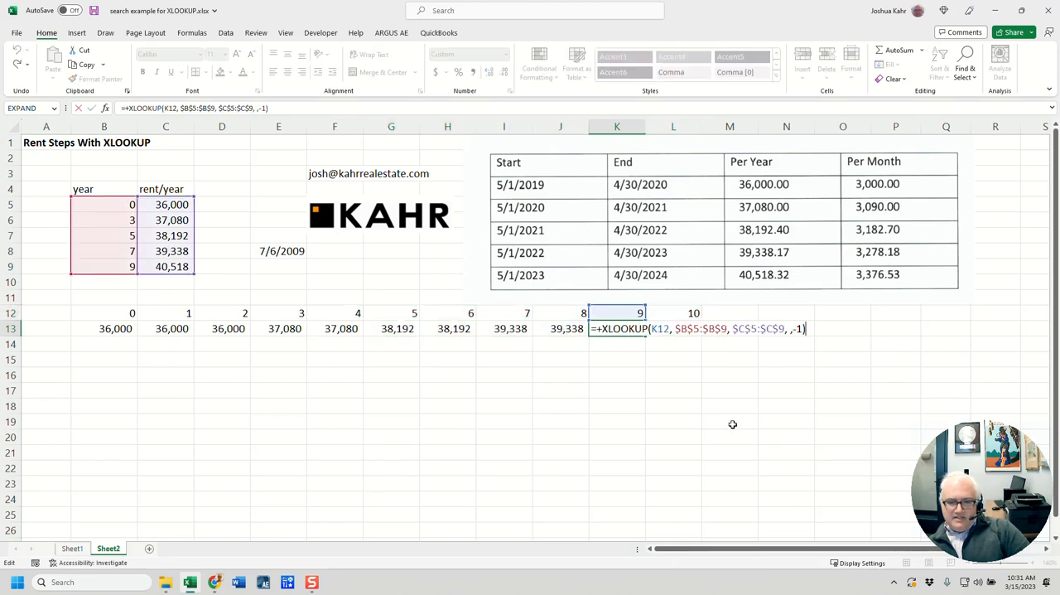
double_click(656, 329)
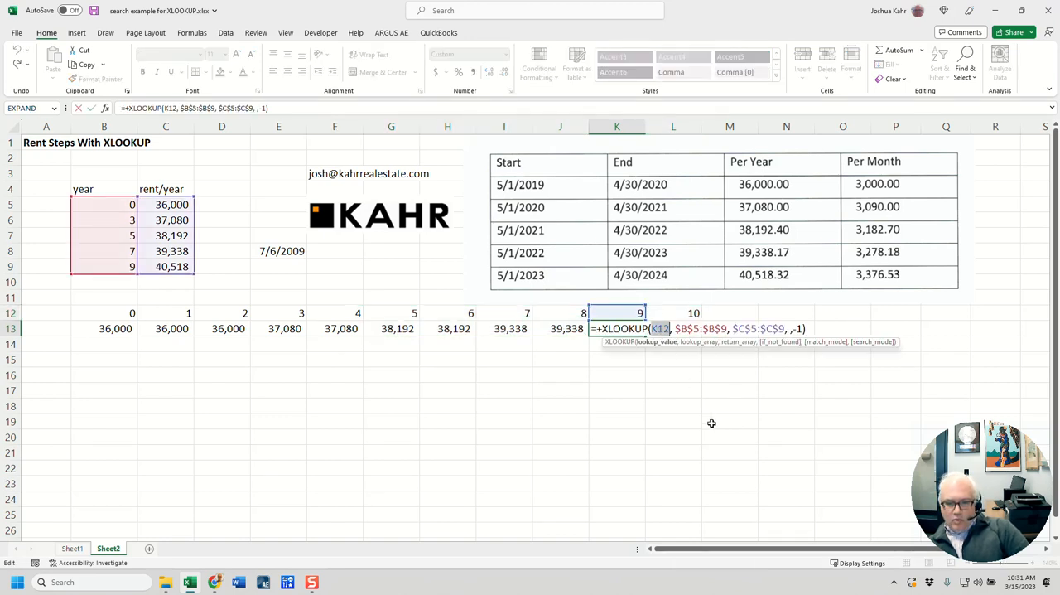
key(Escape)
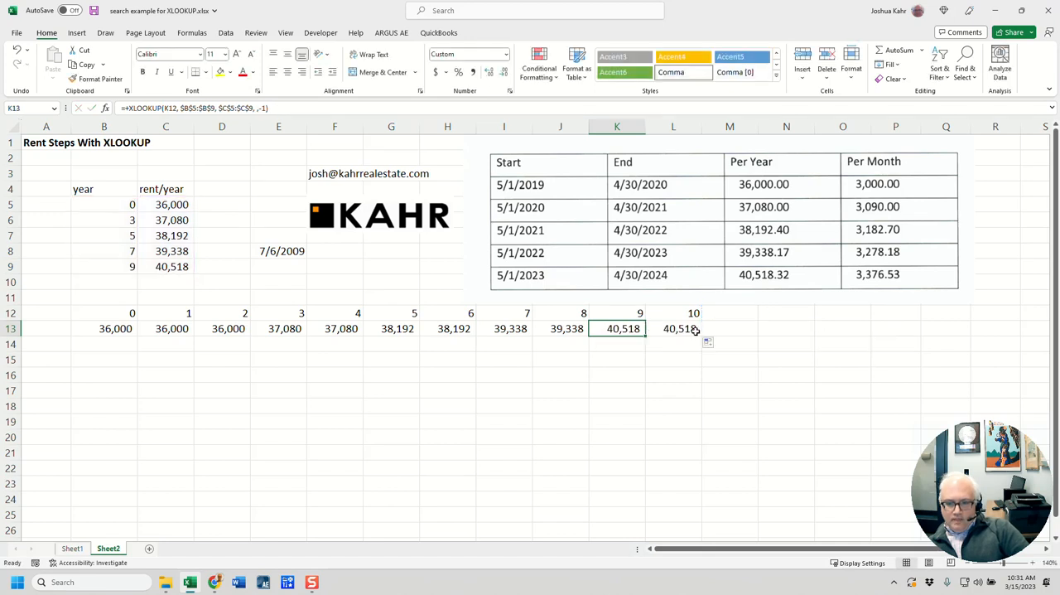
key(F2)
double_click(701, 329)
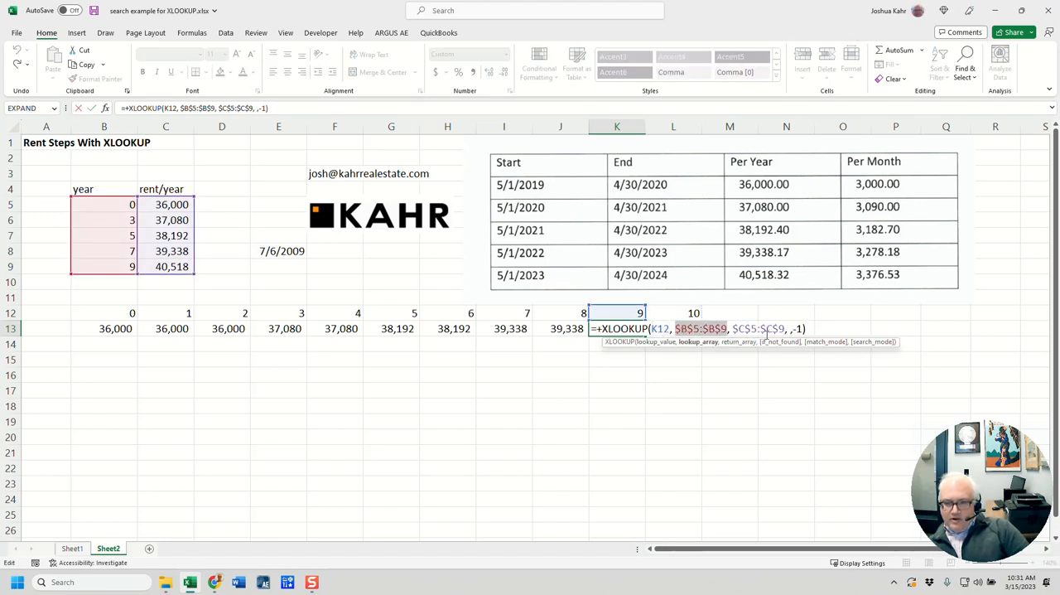
double_click(769, 329)
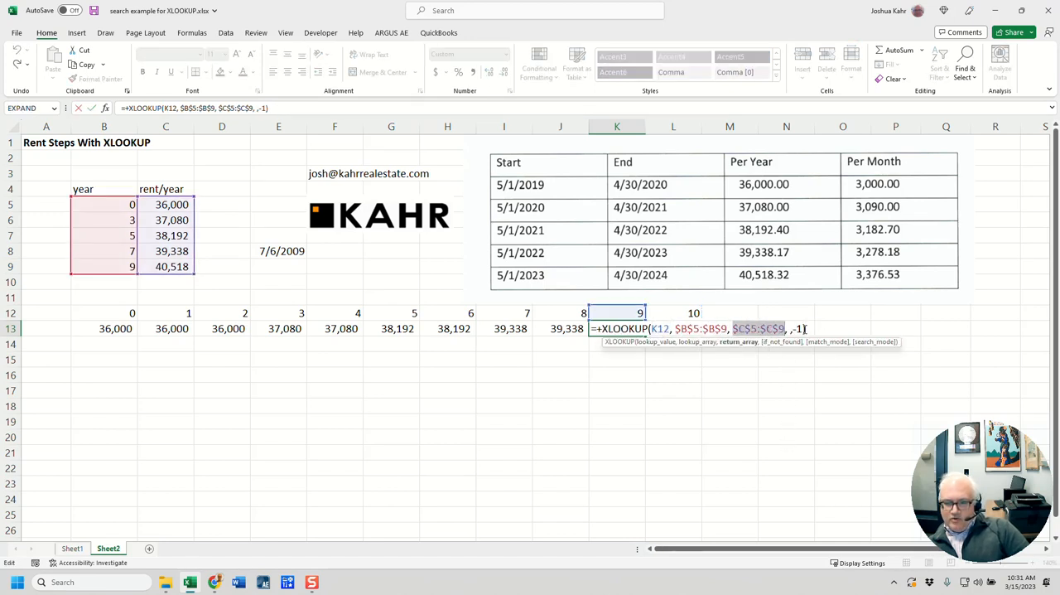
double_click(800, 329)
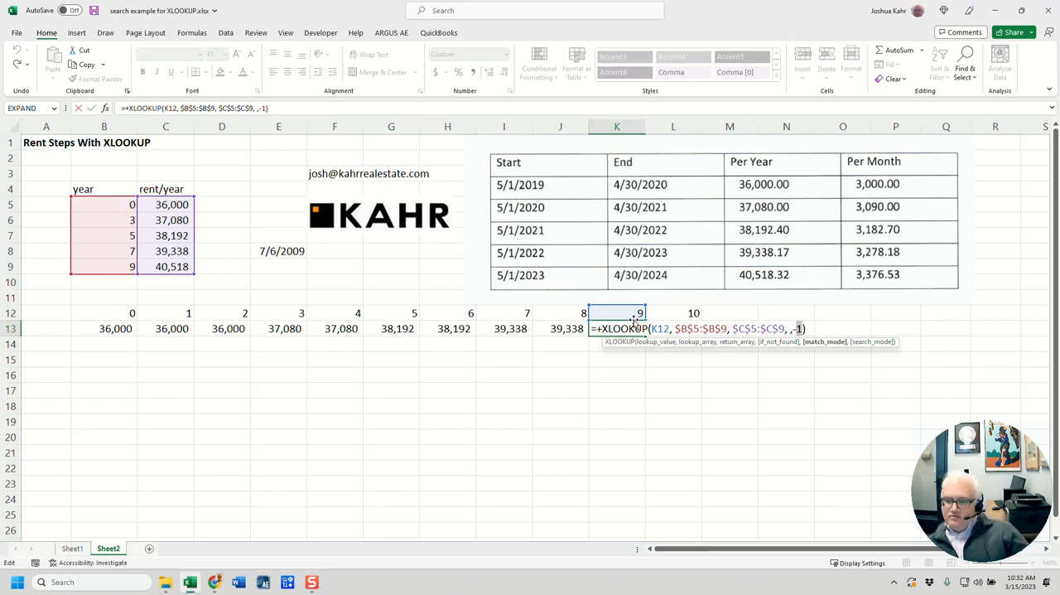
key(ctrl+Return)
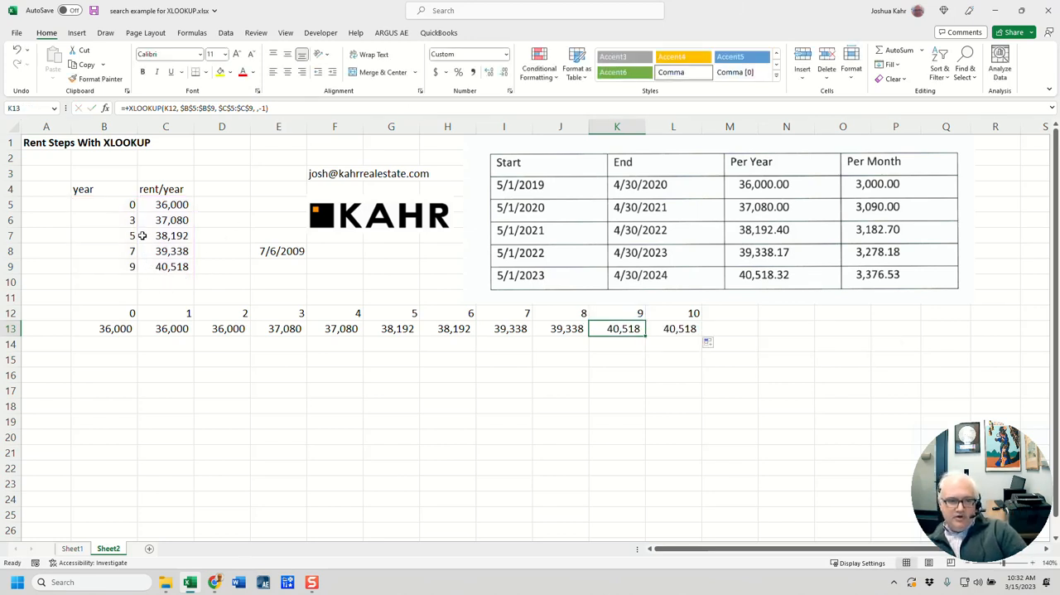
click(131, 222)
click(166, 229)
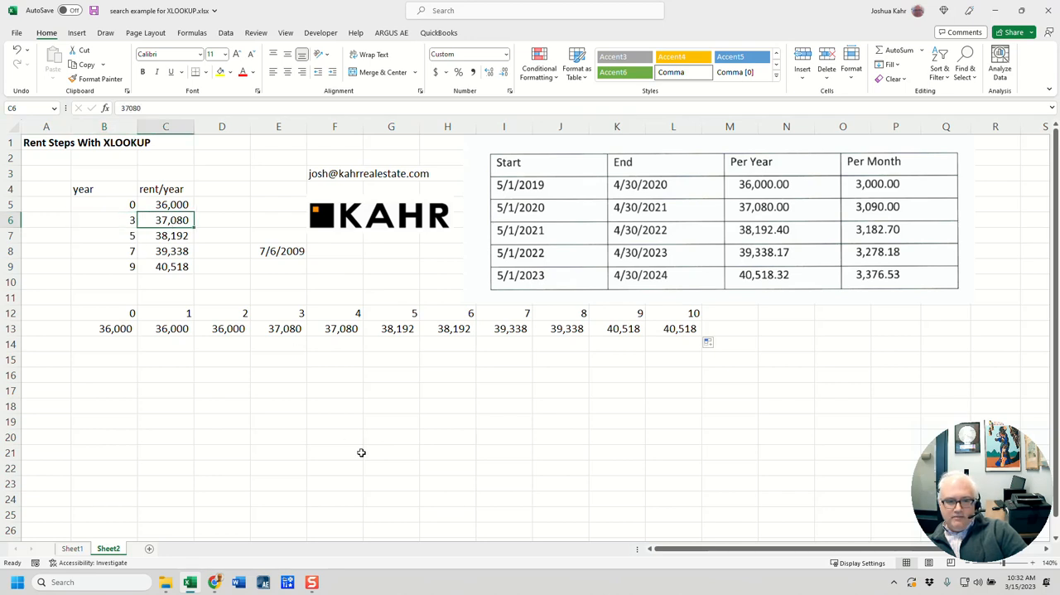